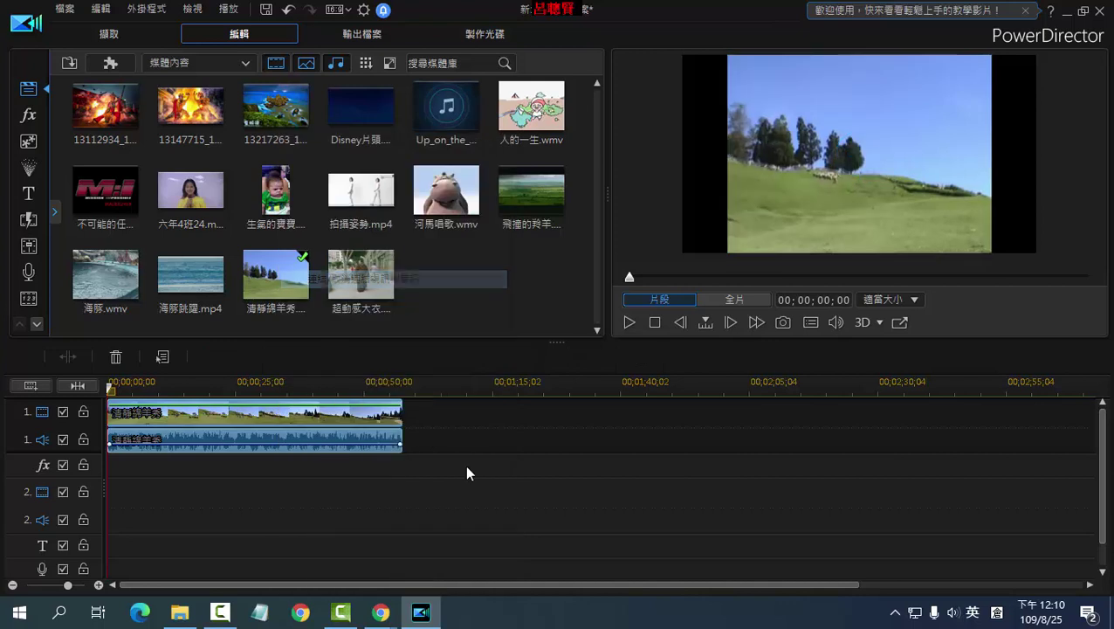
Step: Delete the sheep clip's audio from audio track 1 and move the playhead to the end of the clip
click(377, 443)
key(Delete)
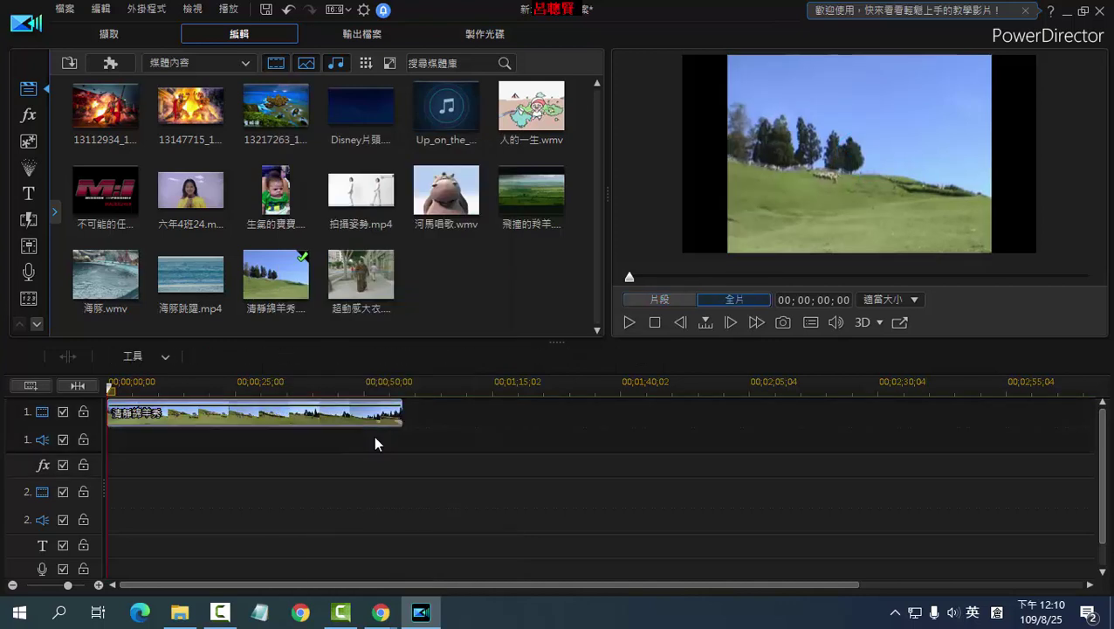
drag(630, 279, 1089, 276)
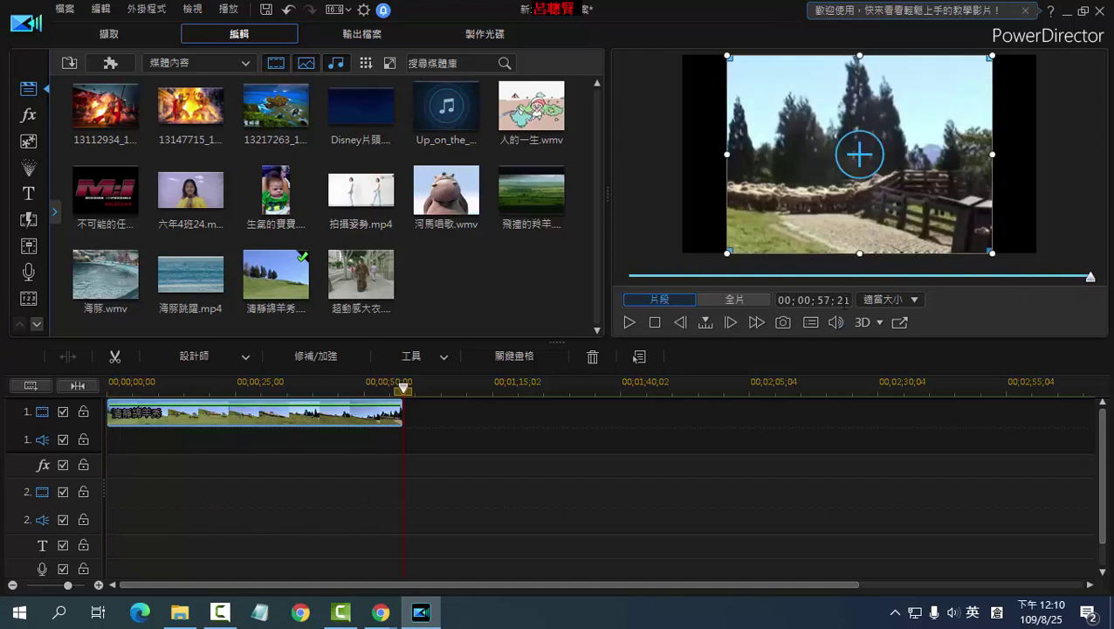
Step: Try speeding up the whole sheep clip to a duration of 00;00;08;00 in the video speed designer and preview it
click(447, 357)
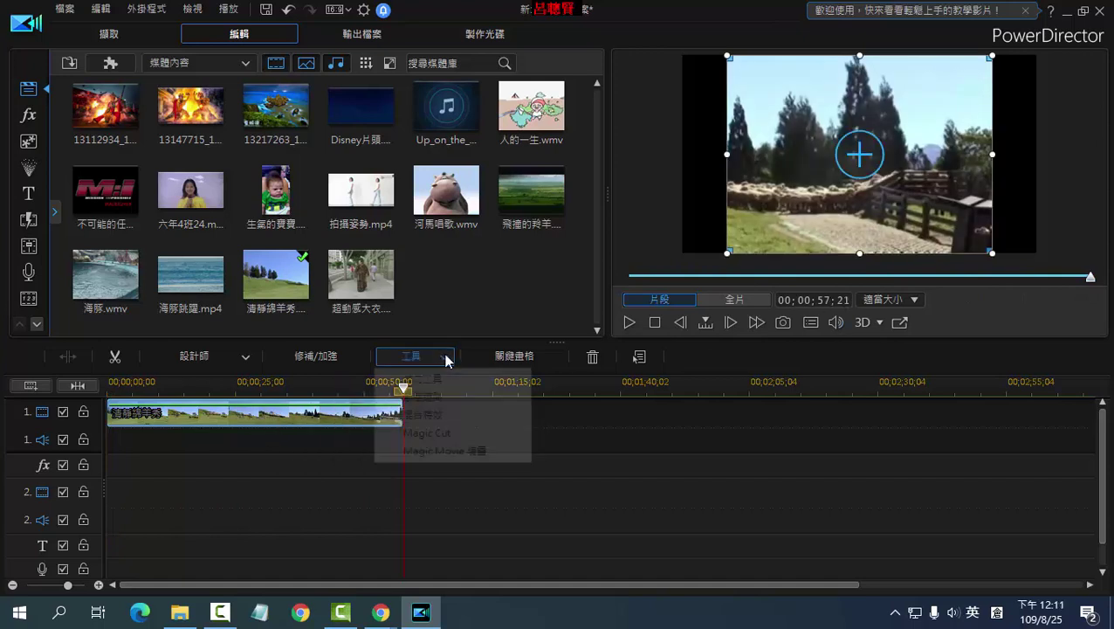
mouse_move(517, 379)
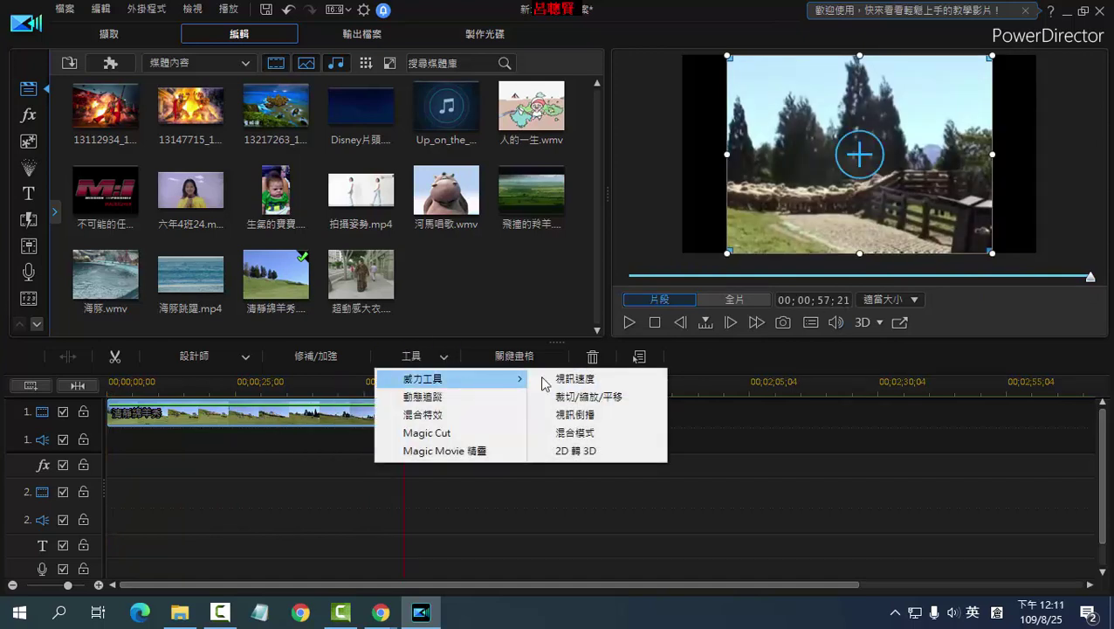
click(588, 381)
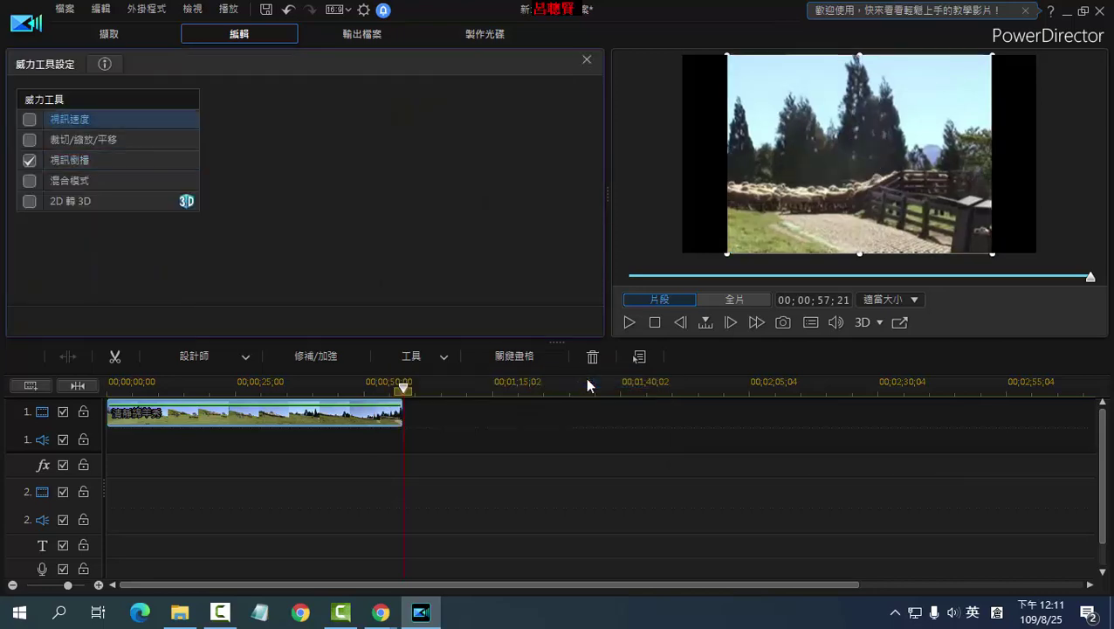
click(29, 118)
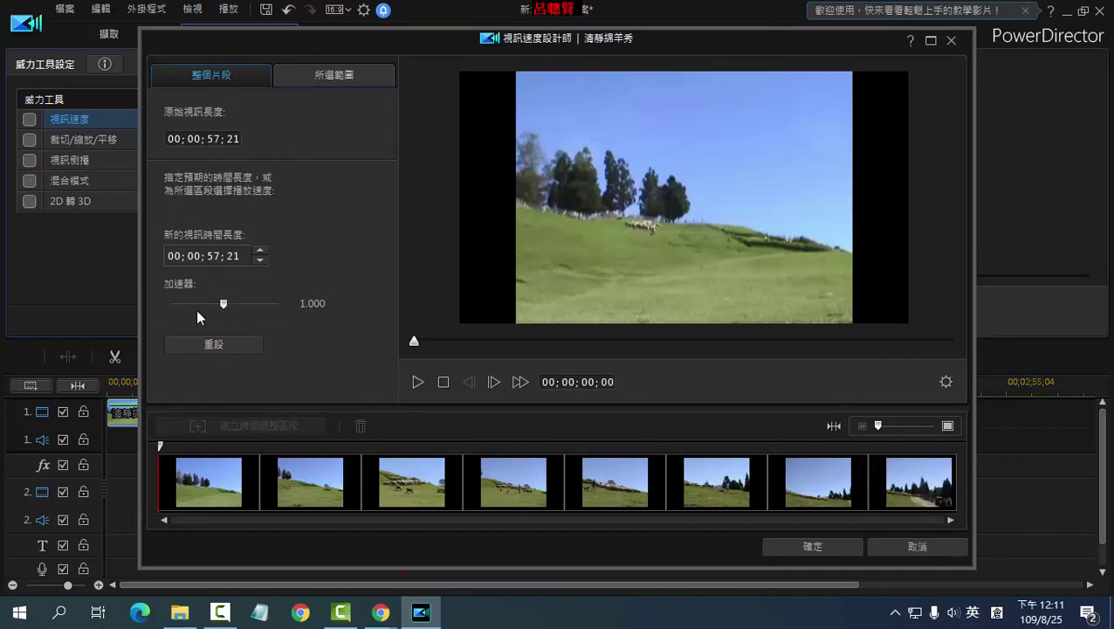
drag(224, 304, 276, 304)
scroll(243, 287, down, 3)
key(Left)
text(00)
click(417, 383)
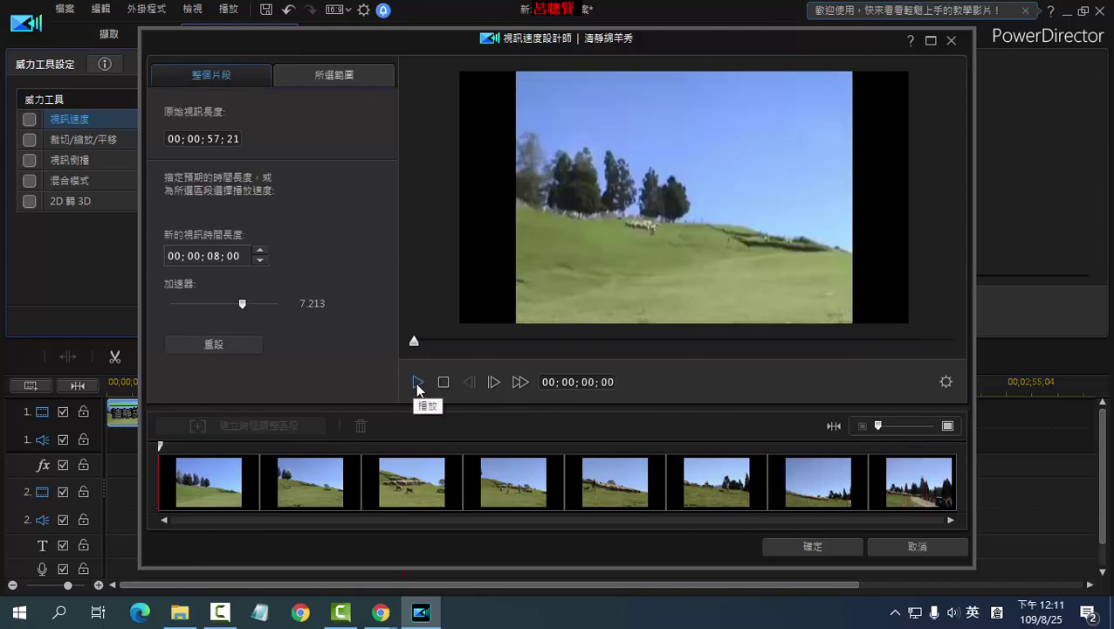
Step: Close the video speed designer and discard the speed changes
click(924, 550)
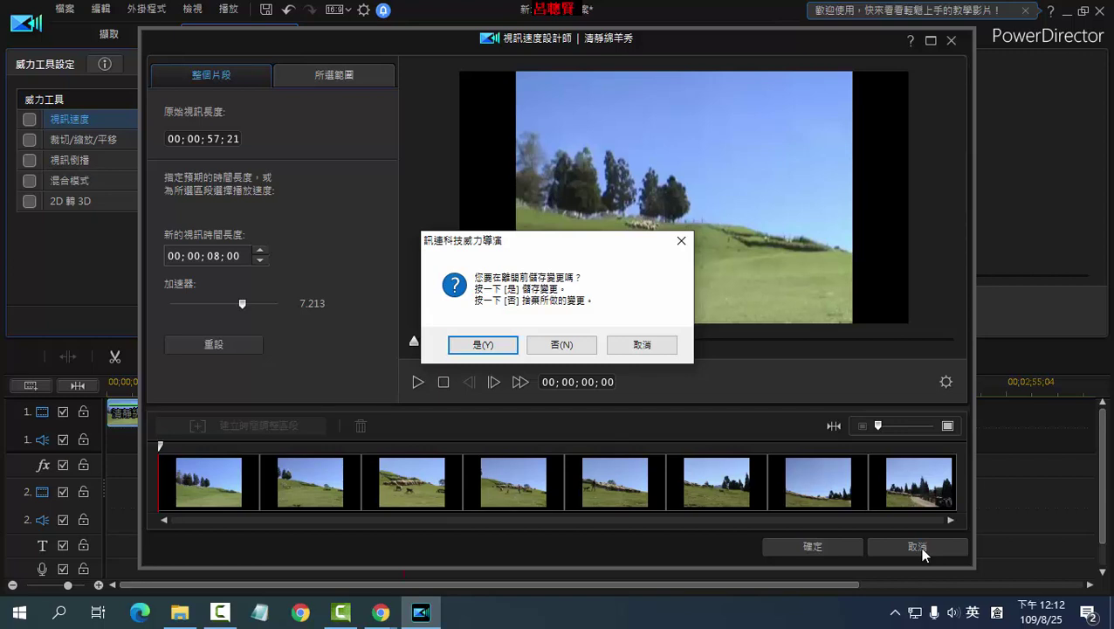
click(639, 346)
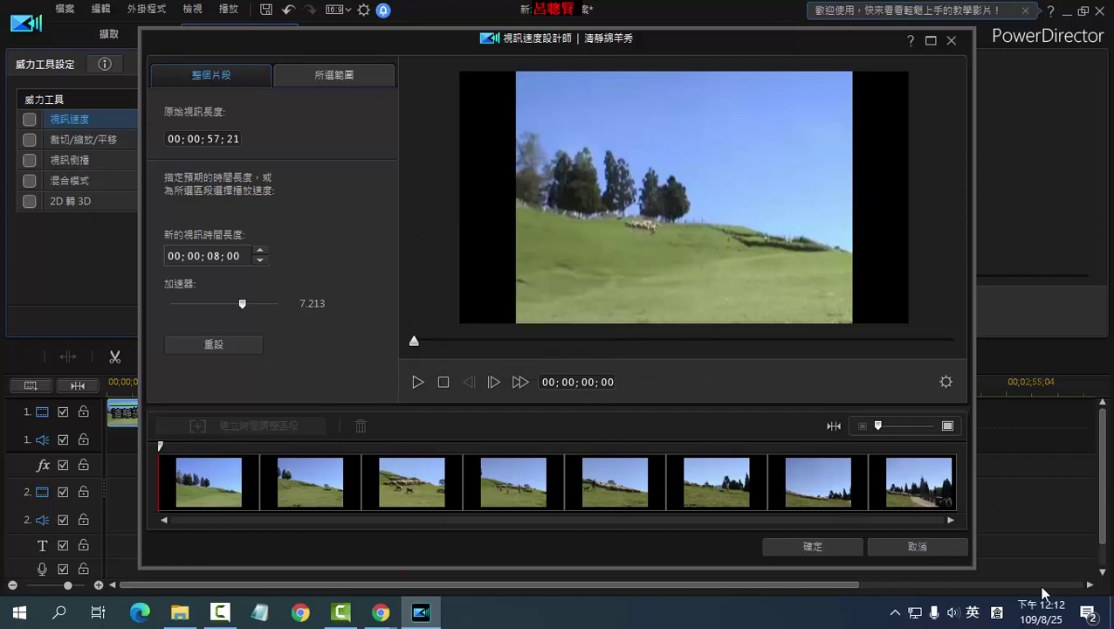
click(917, 544)
click(564, 343)
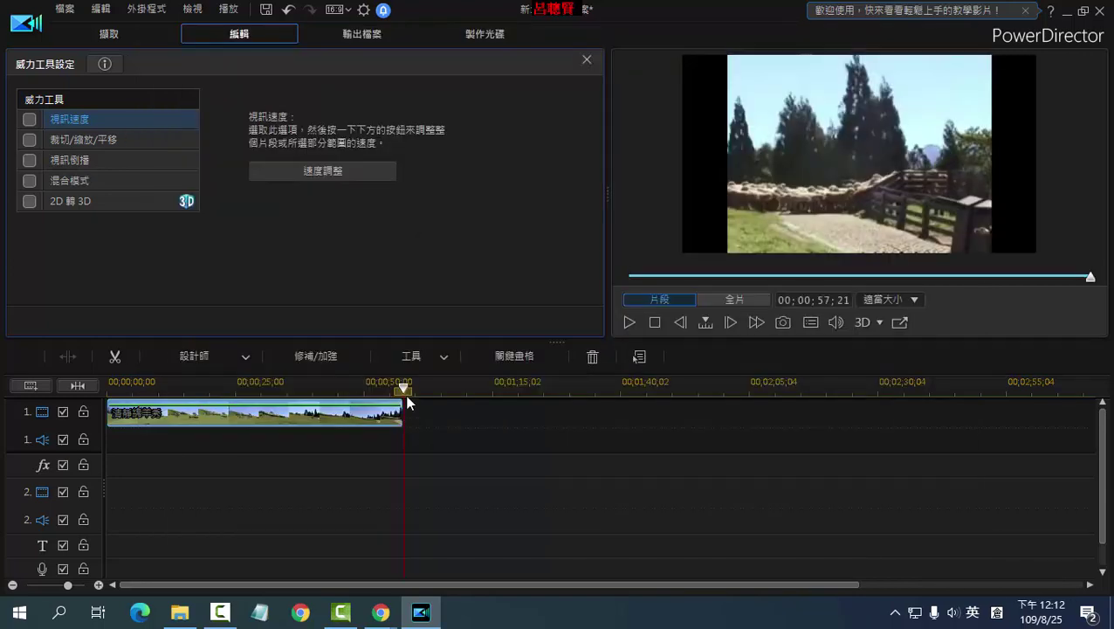
Step: Split the sheep clip on video track 1 at 00;00;13;12
drag(403, 388, 182, 402)
click(182, 403)
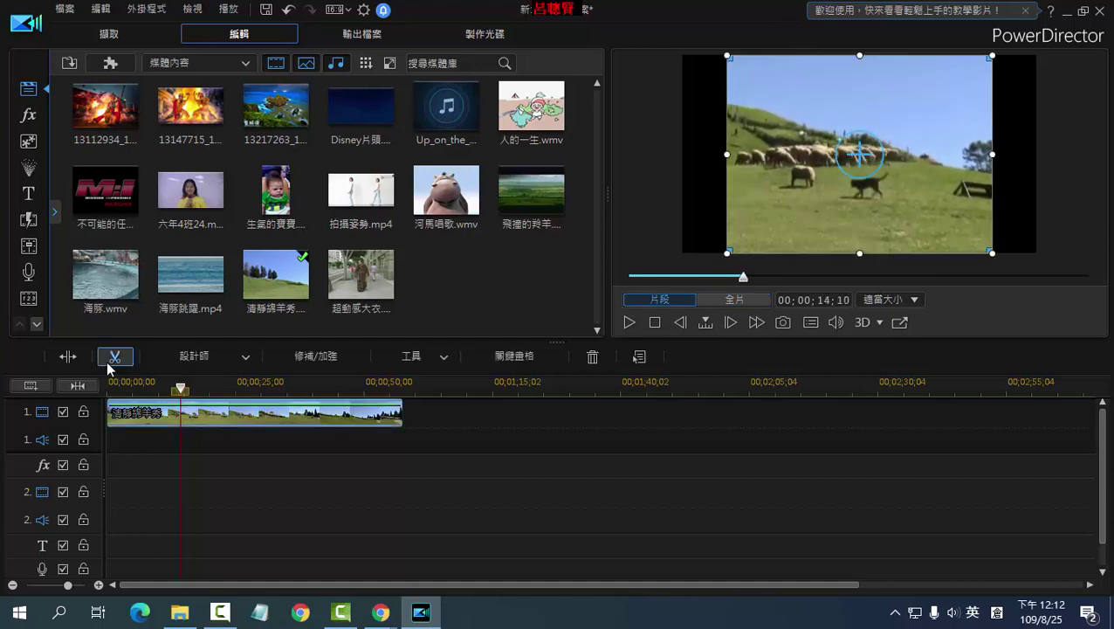
mouse_move(182, 393)
mouse_down()
mouse_move(236, 402)
mouse_move(175, 391)
mouse_up()
click(122, 412)
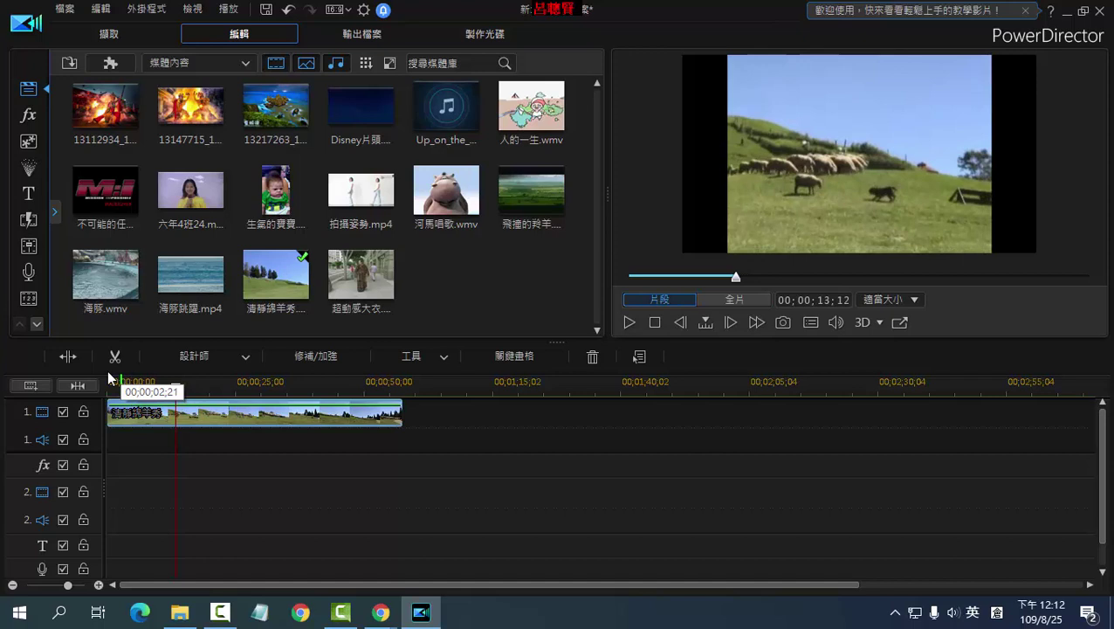
click(59, 367)
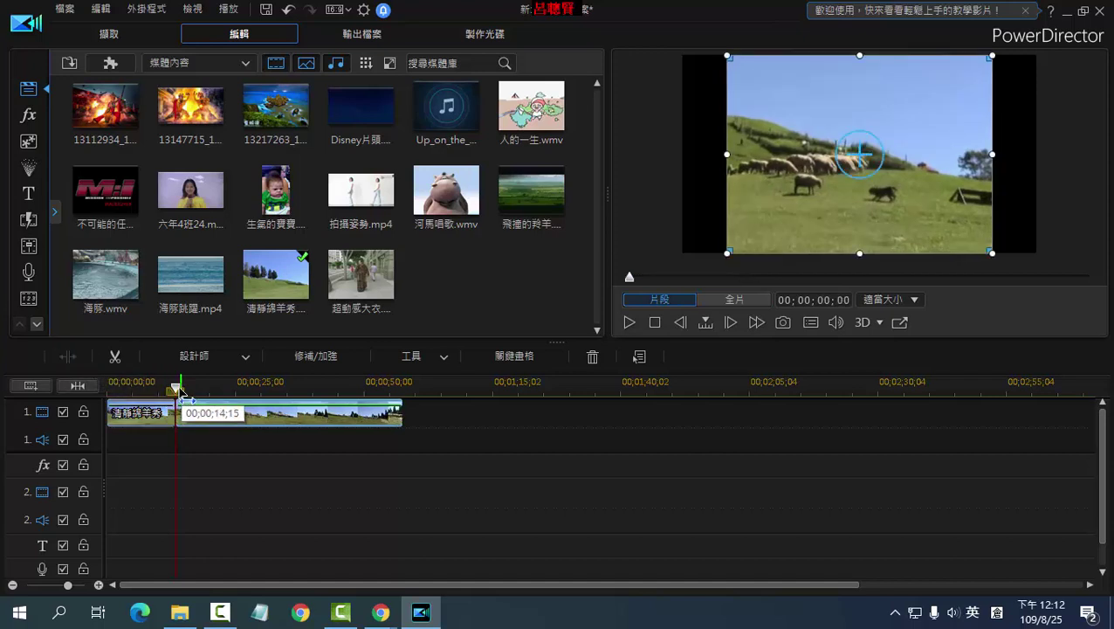
Step: Split the second part of the clip again to isolate a section of about 00;00;01;13, and play it back
drag(179, 390, 184, 393)
click(188, 407)
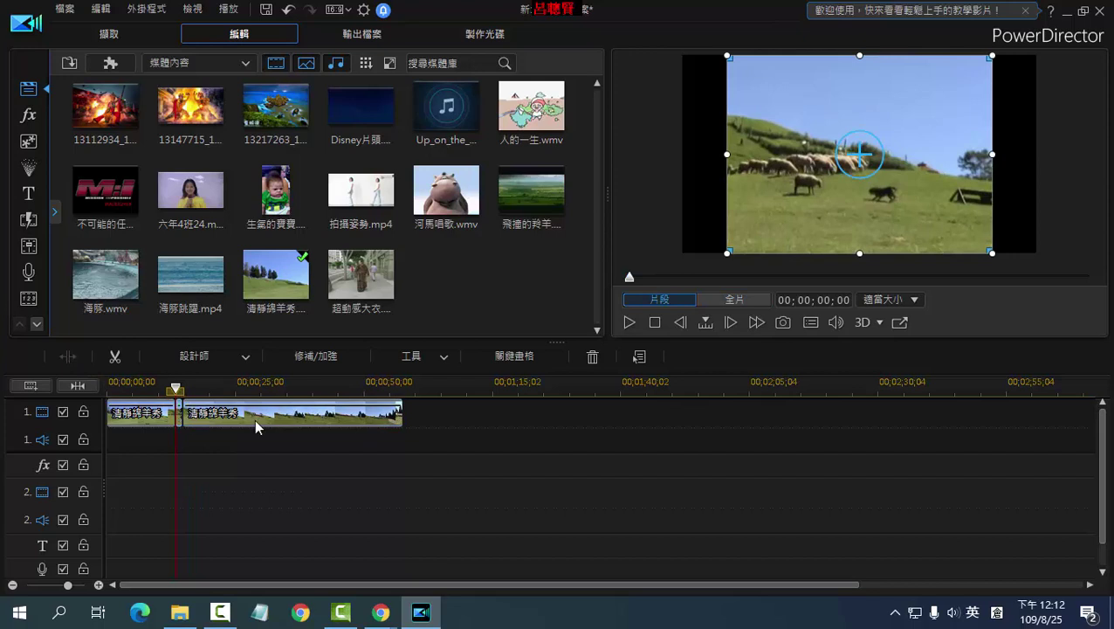
click(628, 323)
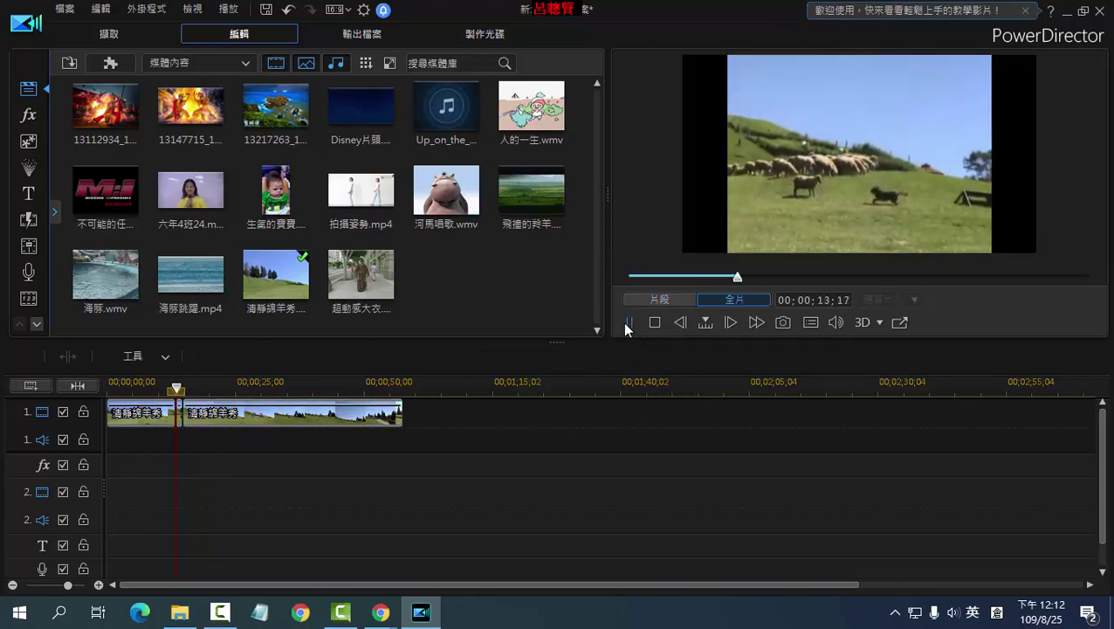
Step: Slow down the short middle section of the sheep clip by setting its new video duration to 00;00;10;00
click(178, 404)
click(443, 357)
mouse_move(441, 378)
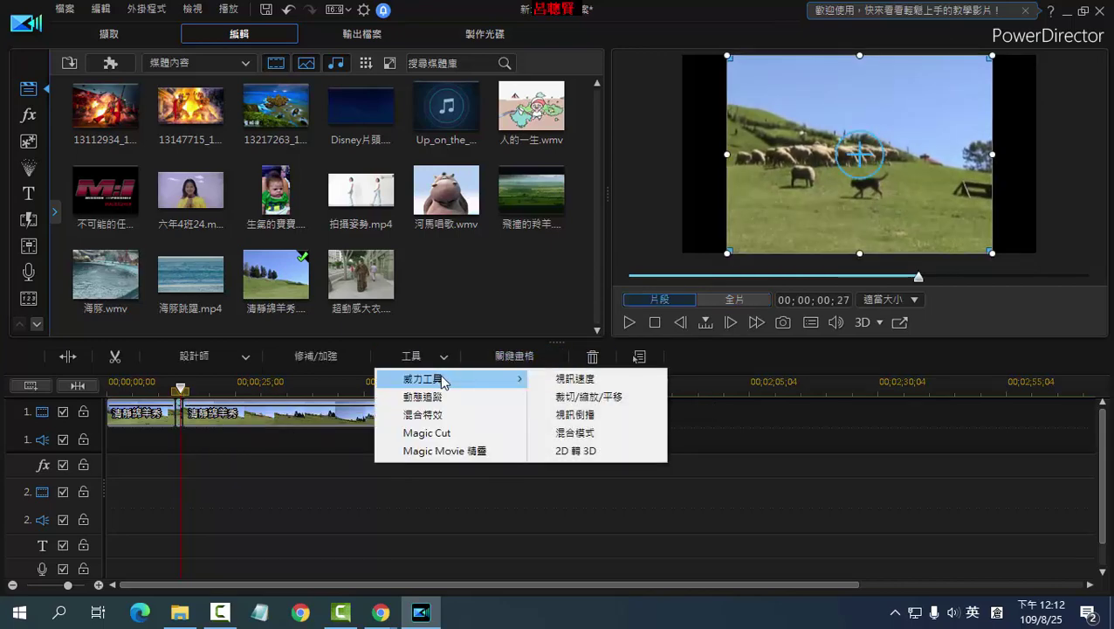
click(534, 378)
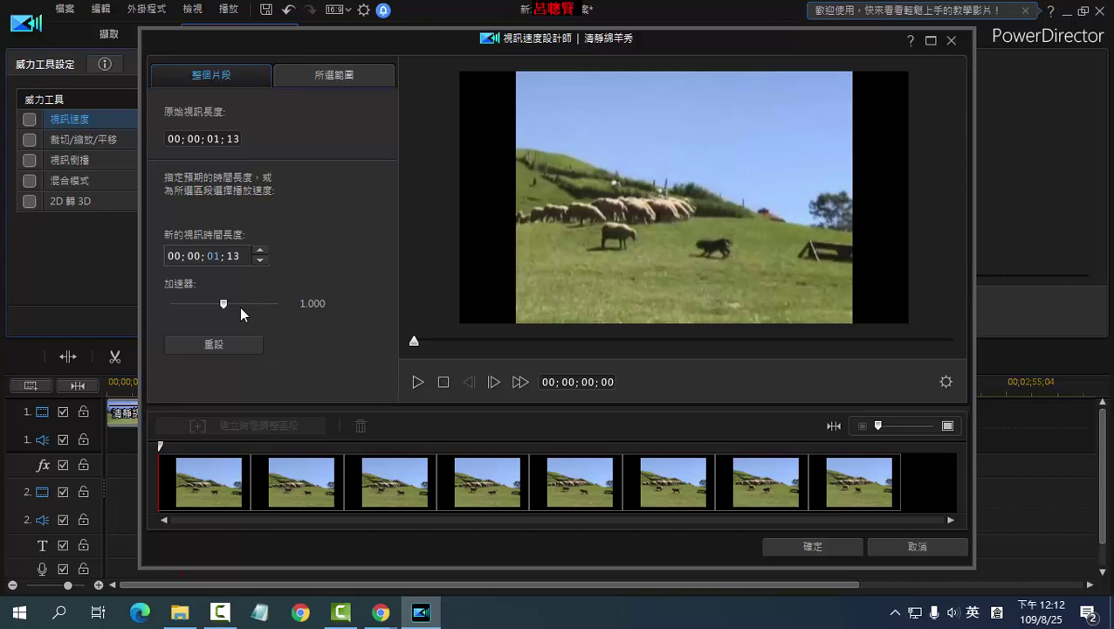
text(1000)
click(794, 547)
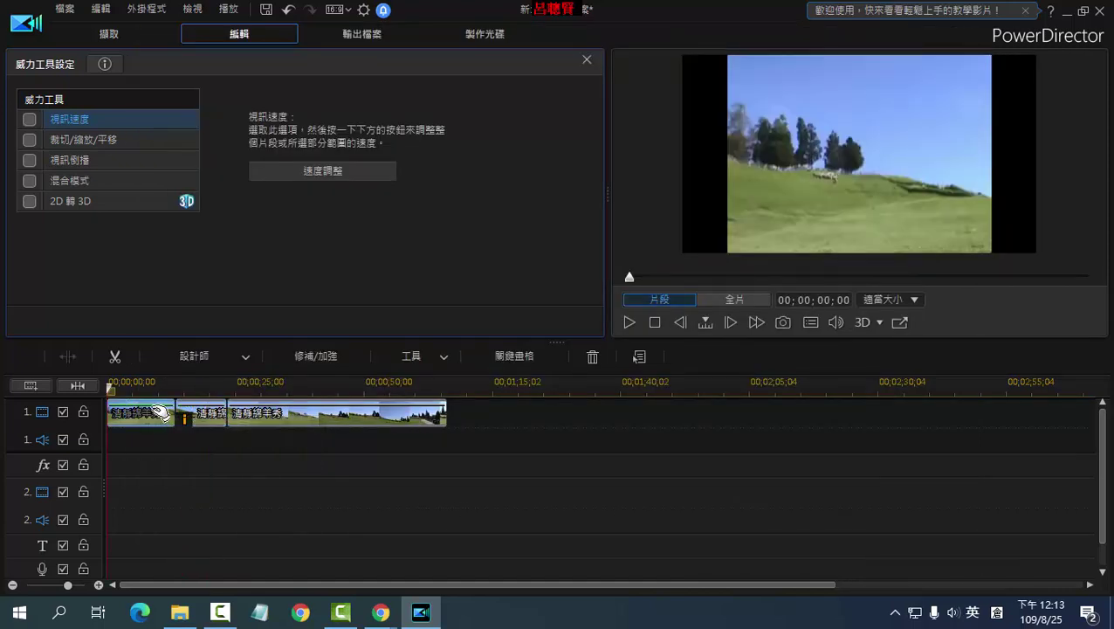
Step: Speed up the last section of the sheep clip to a duration of 00;00;10;26 and preview the edited video
click(277, 414)
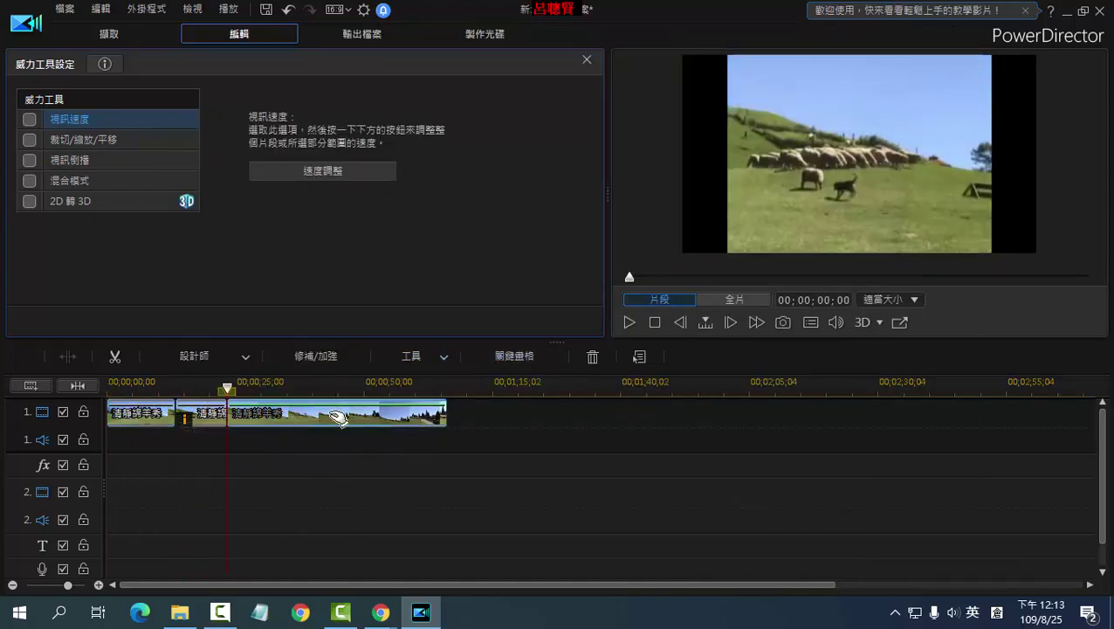
click(445, 356)
mouse_move(453, 376)
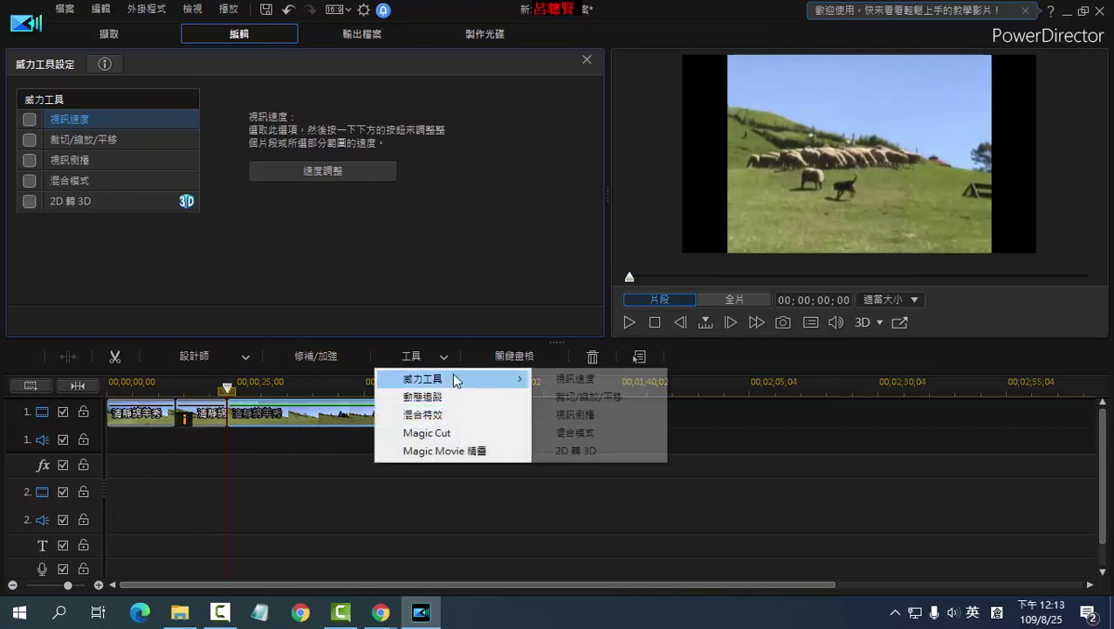
click(565, 379)
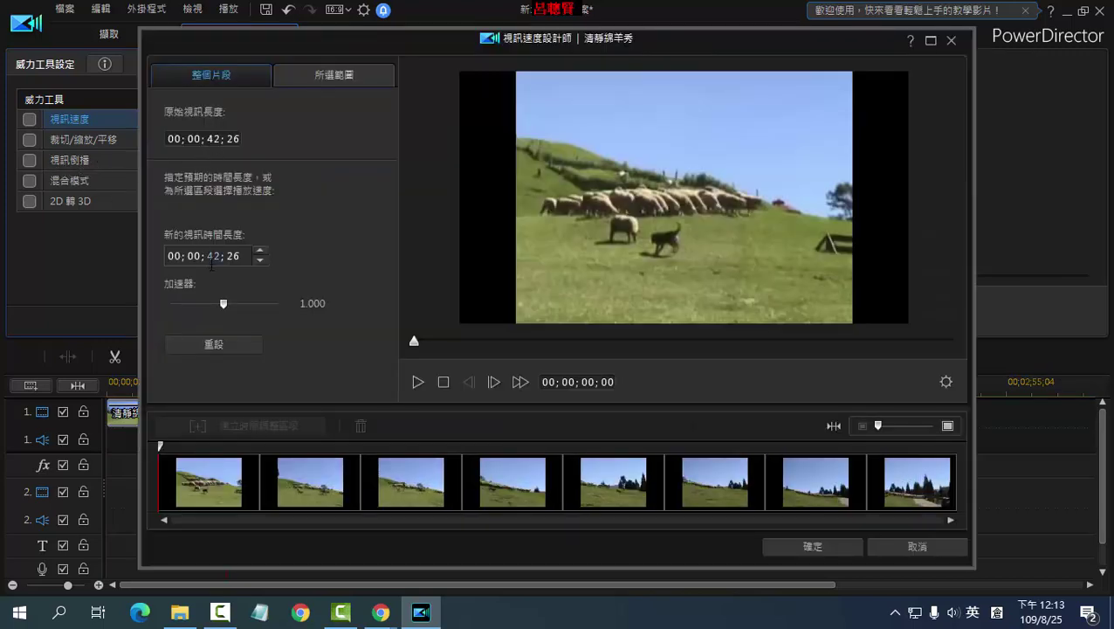
text(0)
click(780, 547)
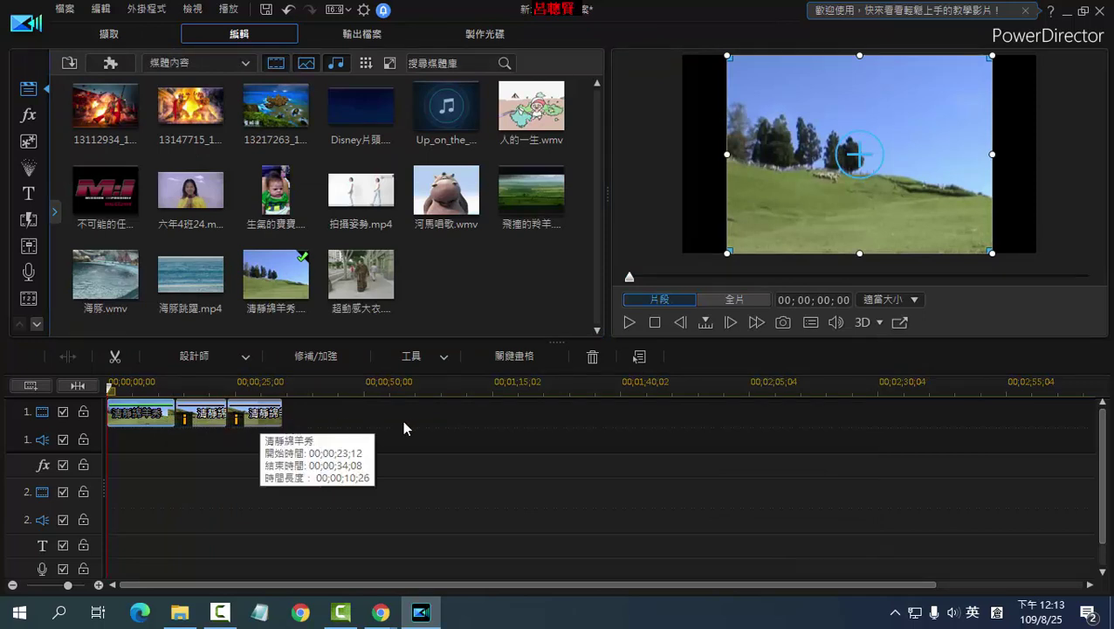
click(630, 321)
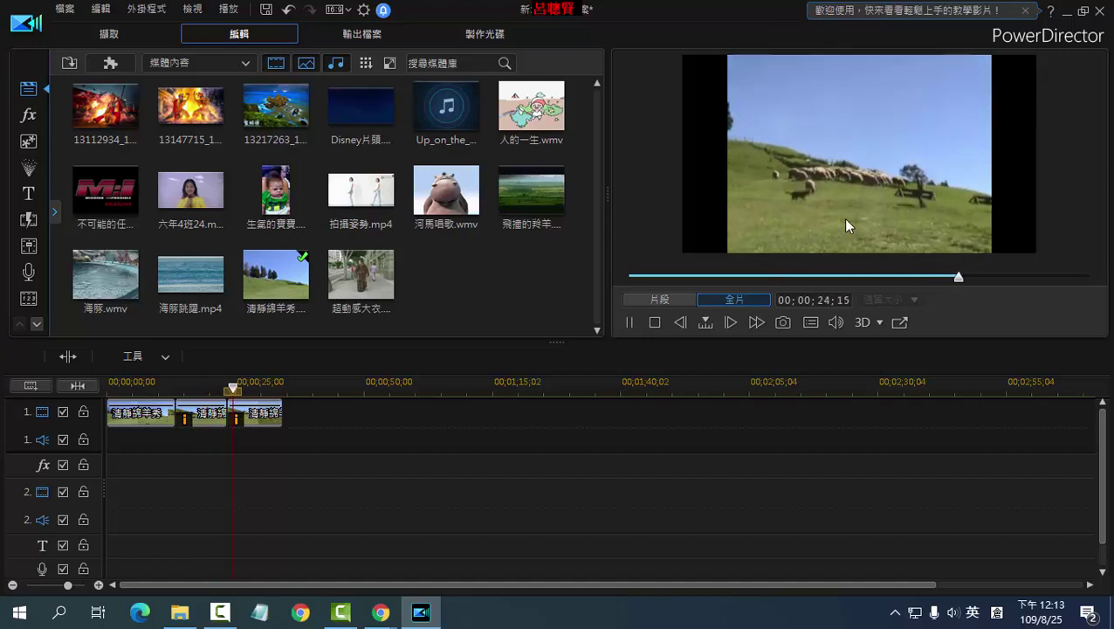
click(629, 322)
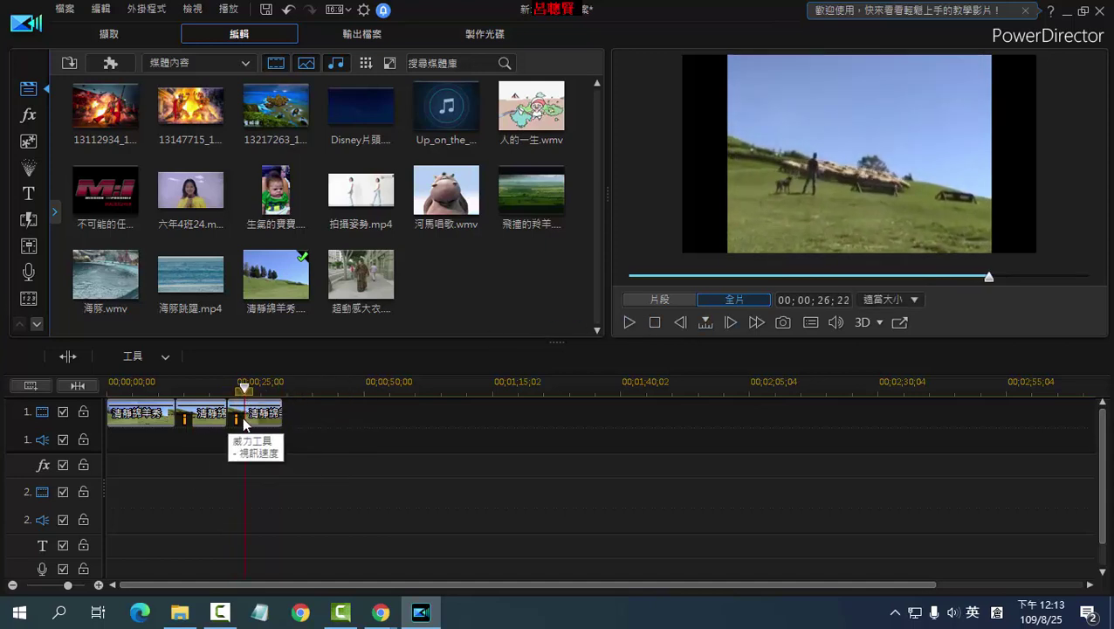
Step: Import the Jay Chou "Rice Field" MP3 from the 下載 folder and place it at the start of audio track 1
click(69, 63)
click(122, 84)
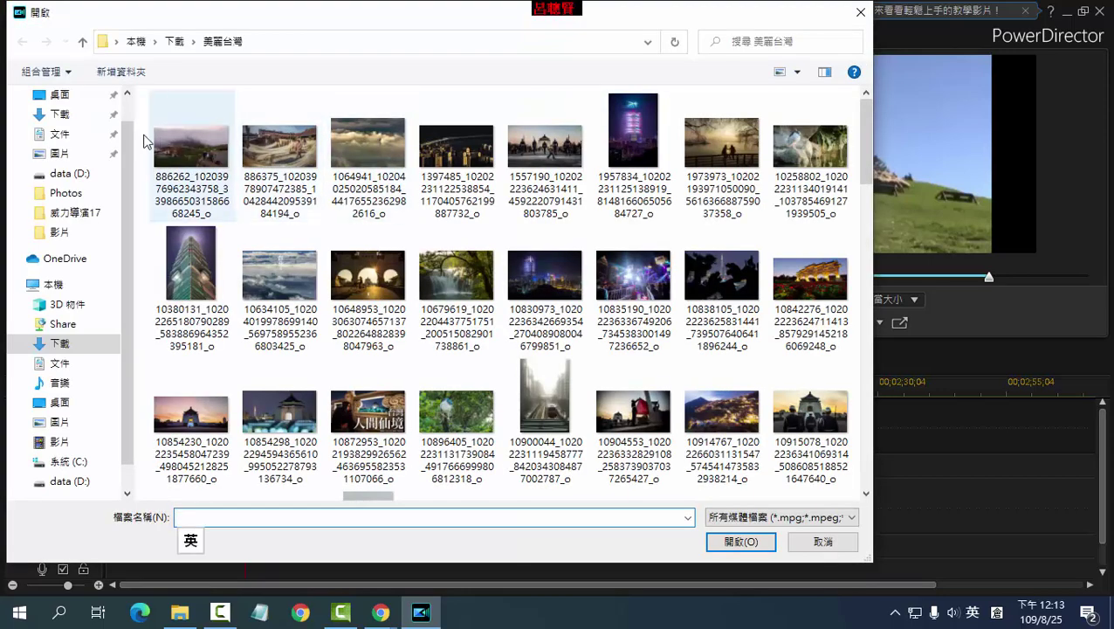
click(60, 114)
shift+click(216, 174)
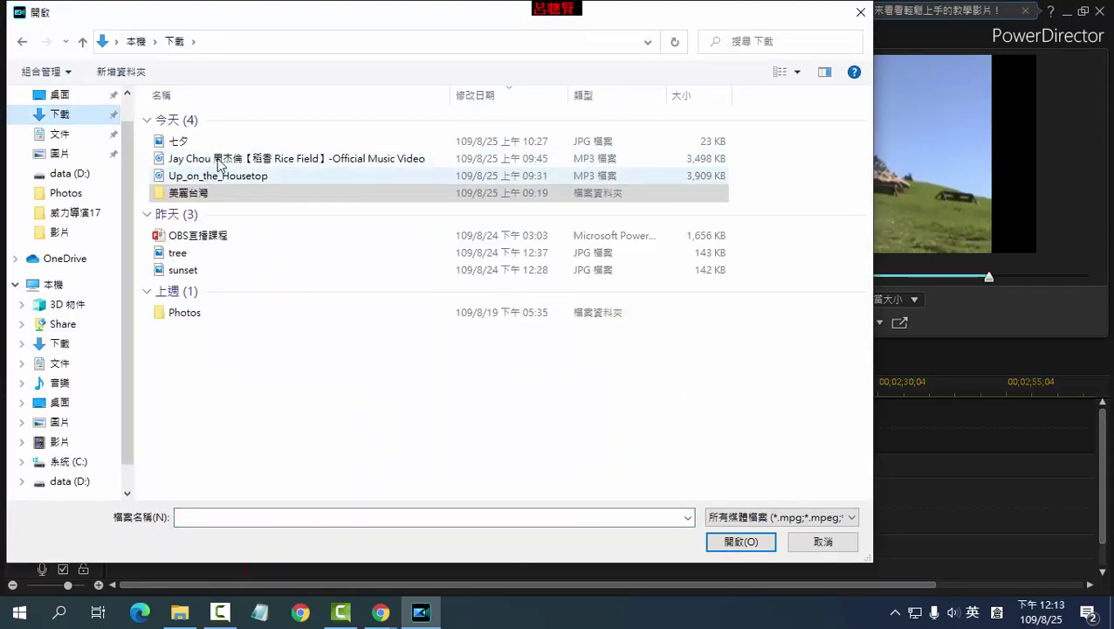
key(Return)
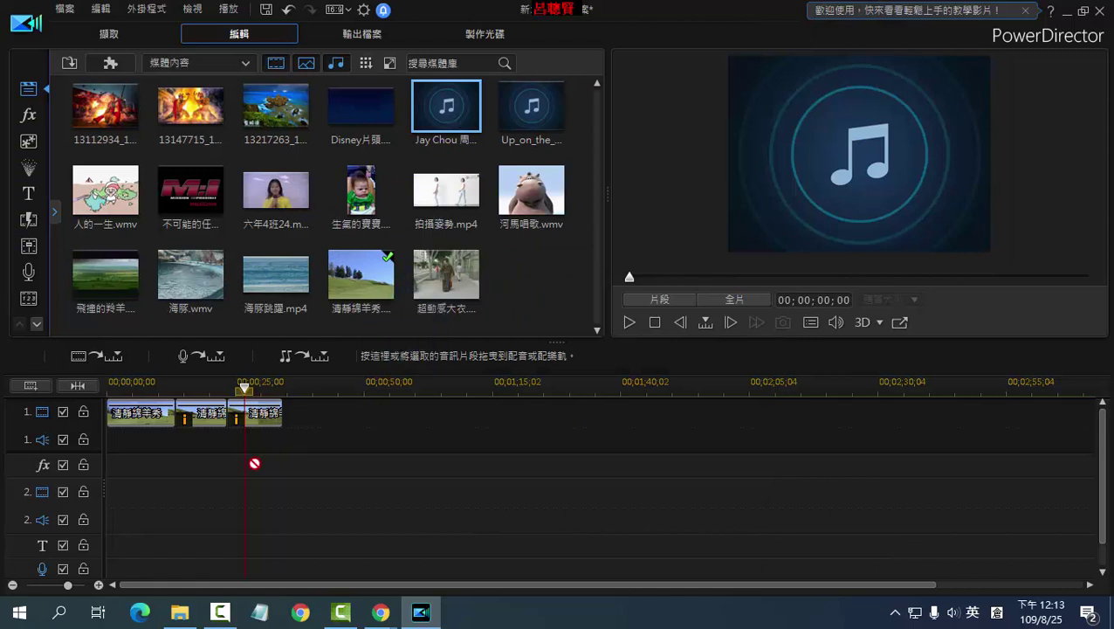
drag(254, 463, 109, 441)
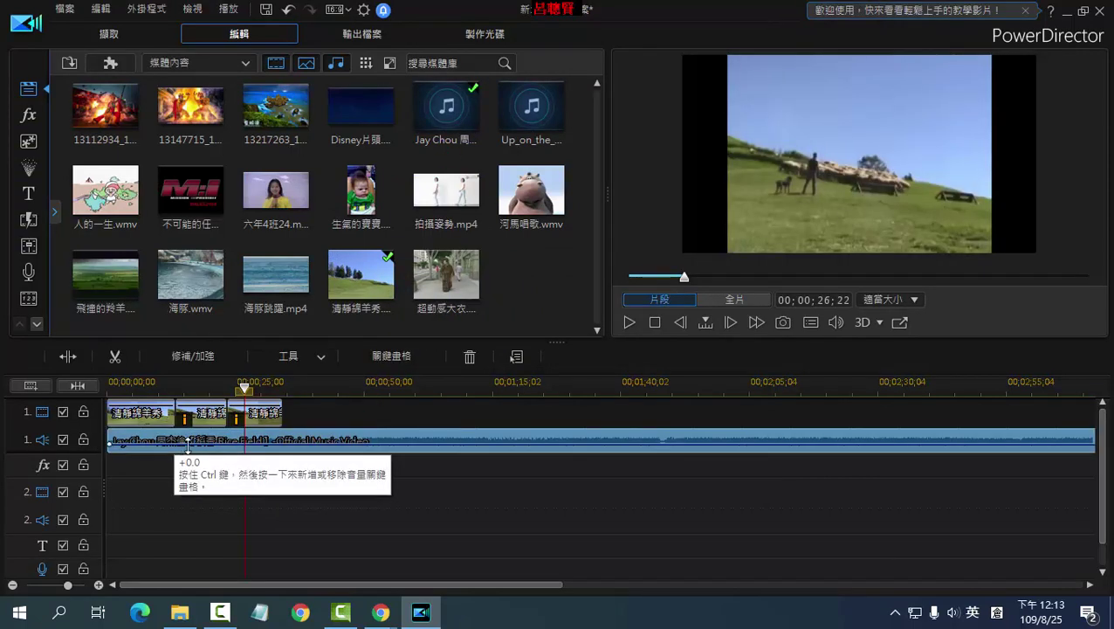
Step: Split the music at the end of the video, at 00;00;34;08, and delete the part that runs past it
click(254, 411)
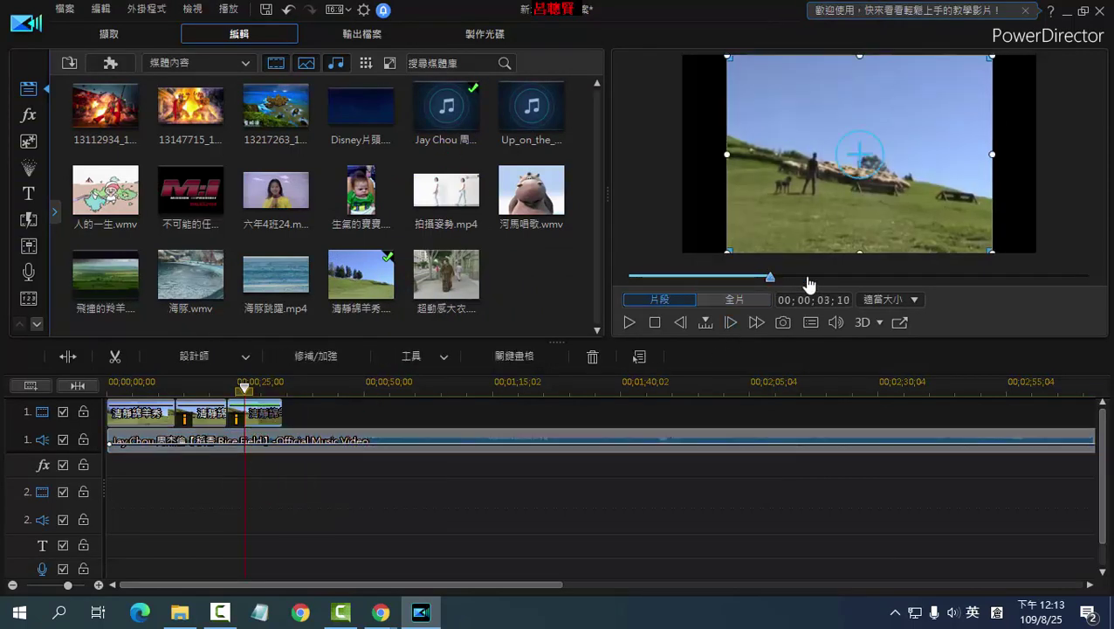
drag(809, 285, 1091, 277)
click(301, 444)
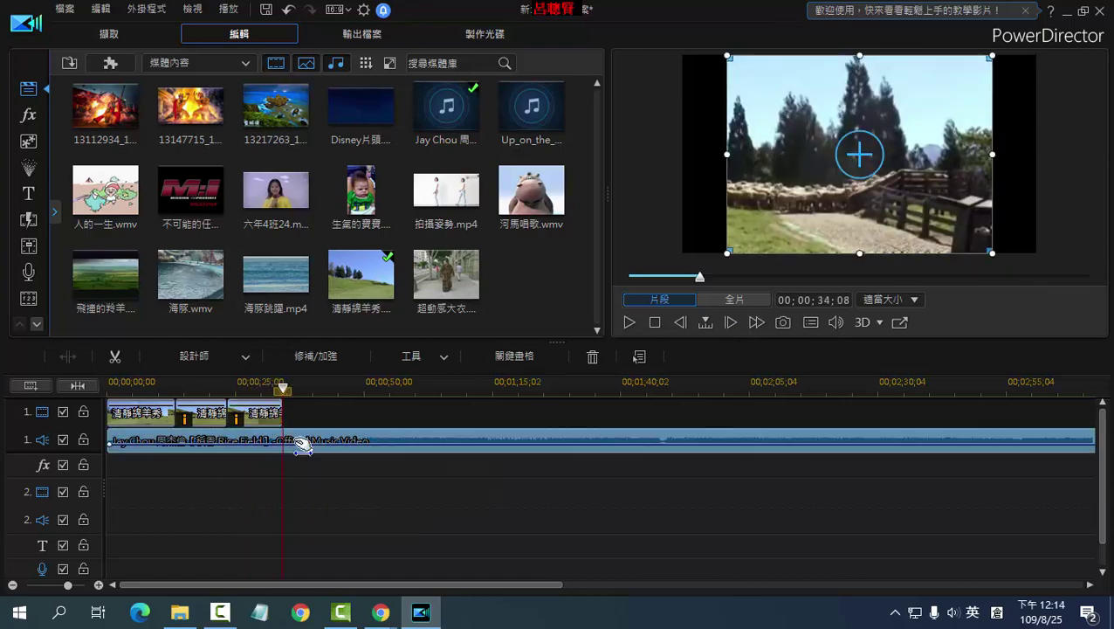
click(68, 354)
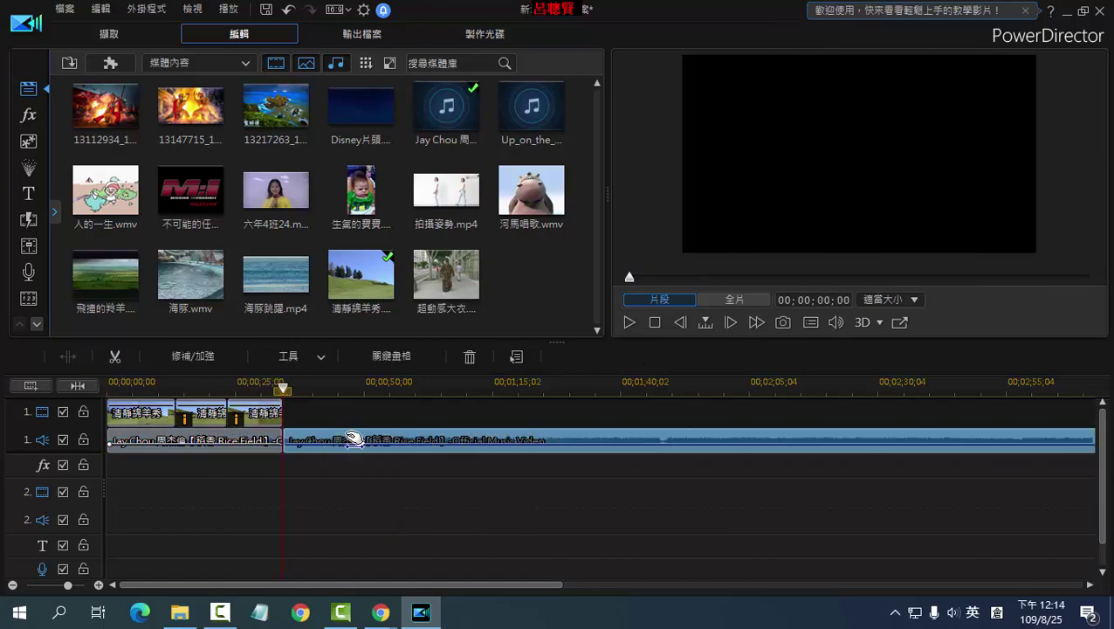
key(Delete)
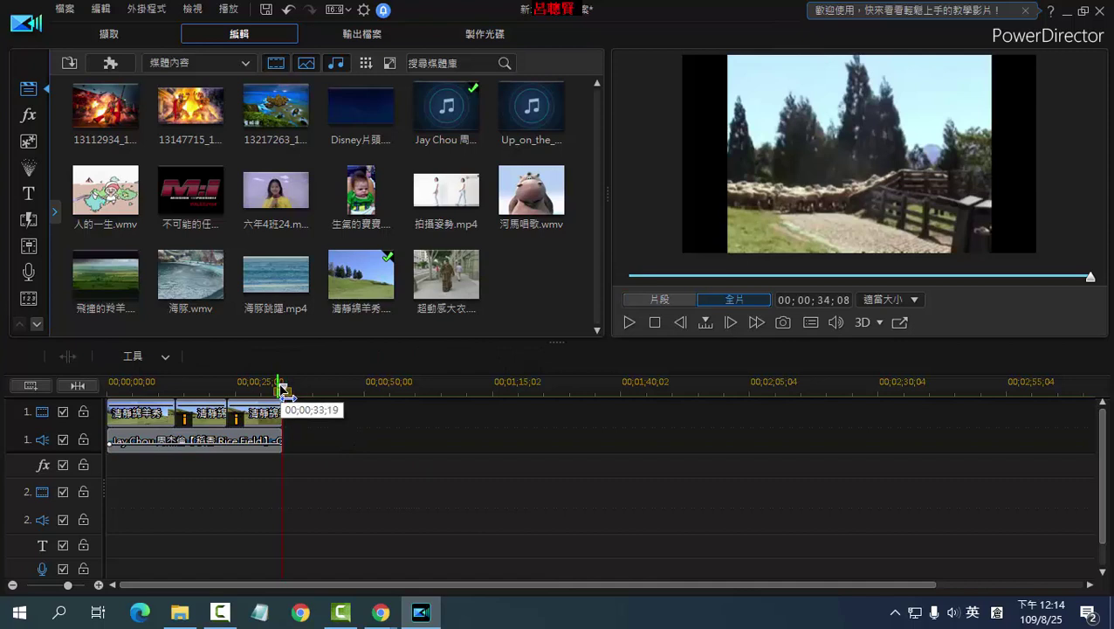
Step: Move the playhead back near the start of the timeline, to about 00;00;03;15
drag(282, 388, 233, 389)
click(124, 389)
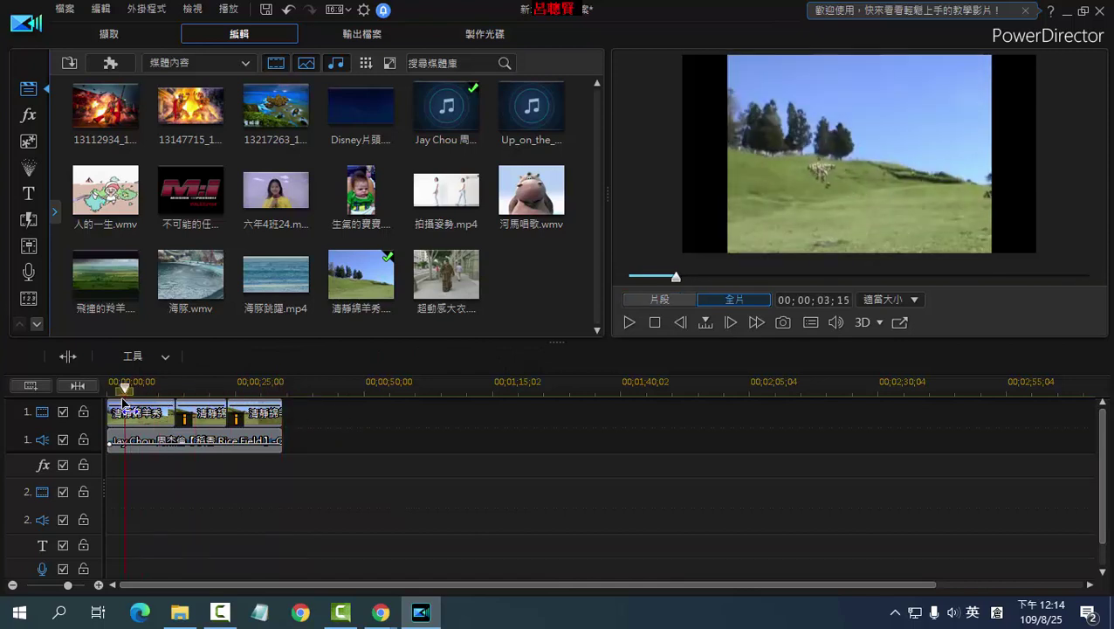